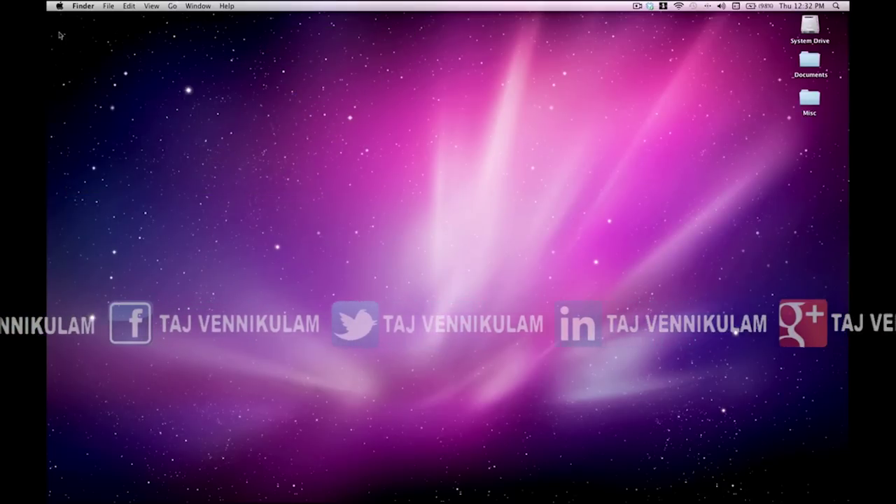
Step: View the Final Cut Pro X page in the App Store and minimize its window
{"action": "mouse_move", "coordinate": [631, 498]}
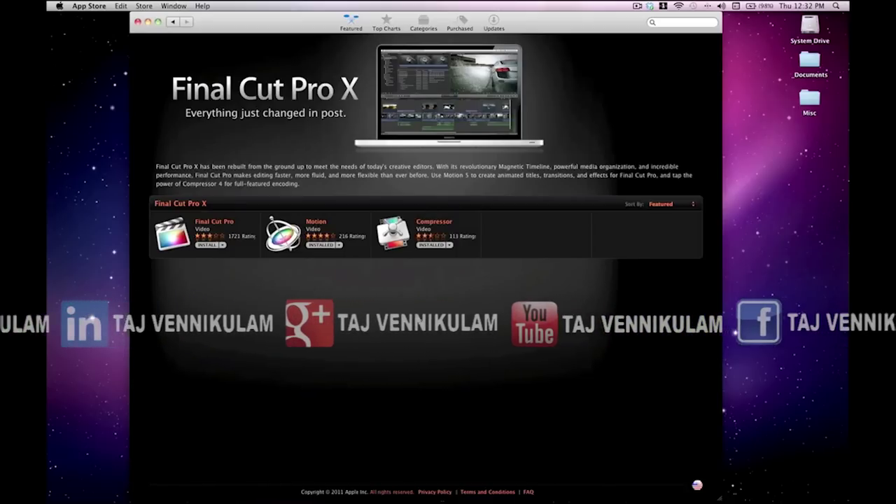
{"action": "left_click", "coordinate": [138, 22]}
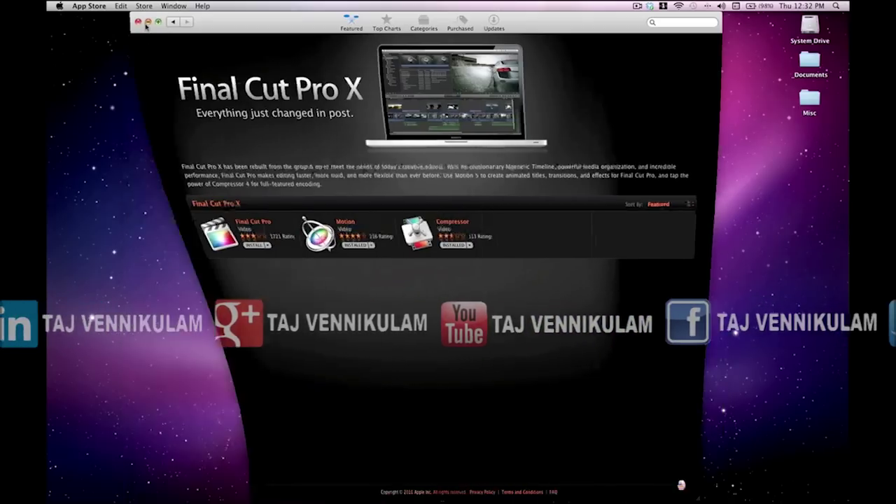
{"action": "mouse_move", "coordinate": [301, 498]}
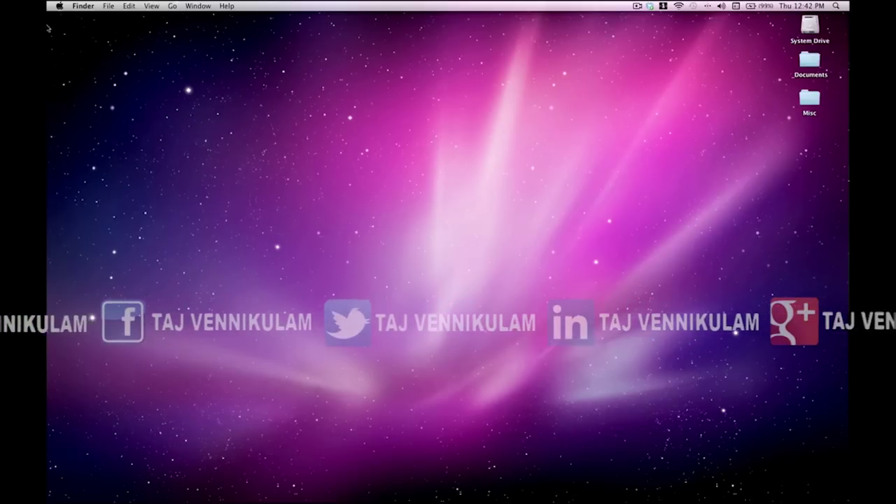
Step: Open the Applications folder in Finder, locate the Final Cut Pro app and display the Final Cut Studio folder's contents
{"action": "left_click", "coordinate": [172, 5]}
{"action": "left_click", "coordinate": [203, 101]}
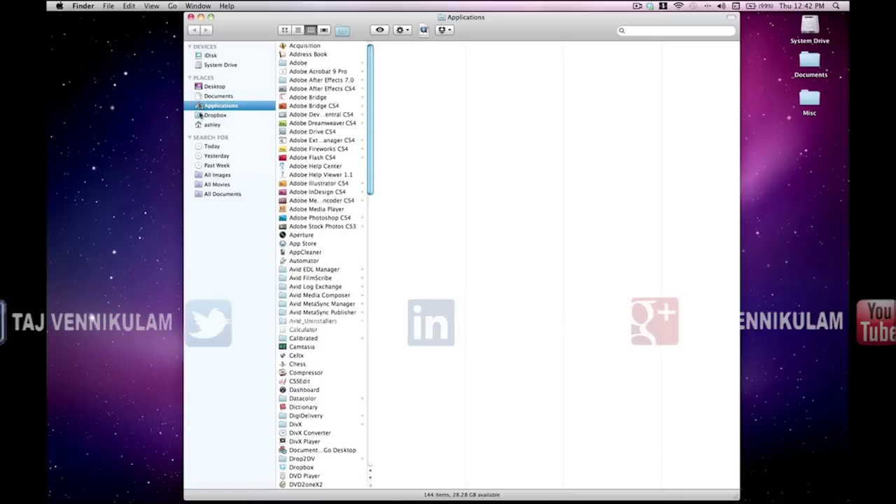
{"action": "left_click_drag", "start_coordinate": [372, 132], "coordinate": [369, 243]}
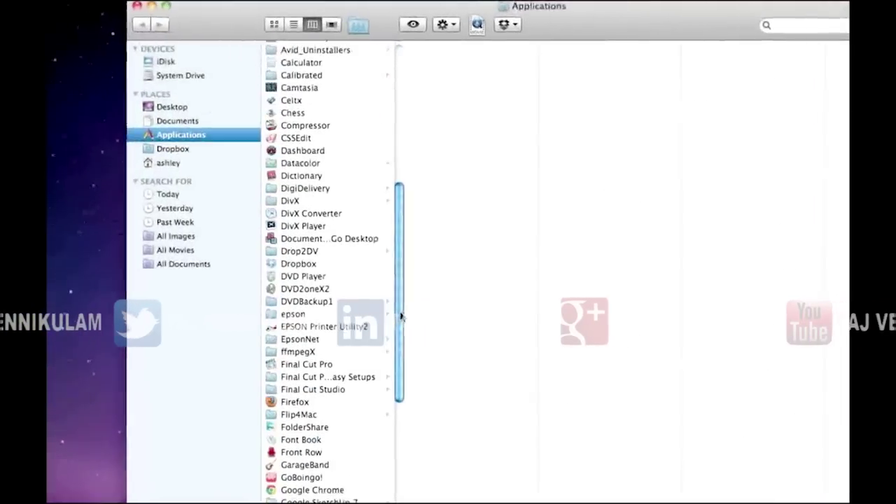
{"action": "left_click_drag", "start_coordinate": [416, 390], "coordinate": [420, 409]}
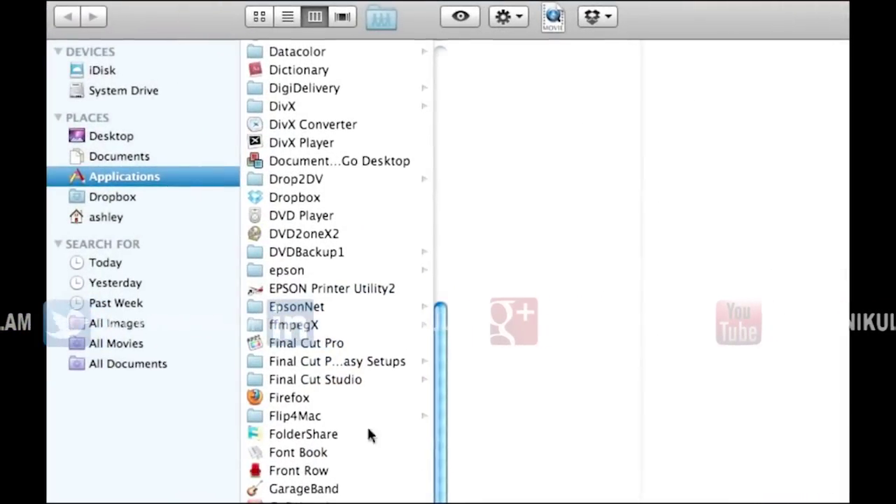
{"action": "left_click", "coordinate": [294, 343]}
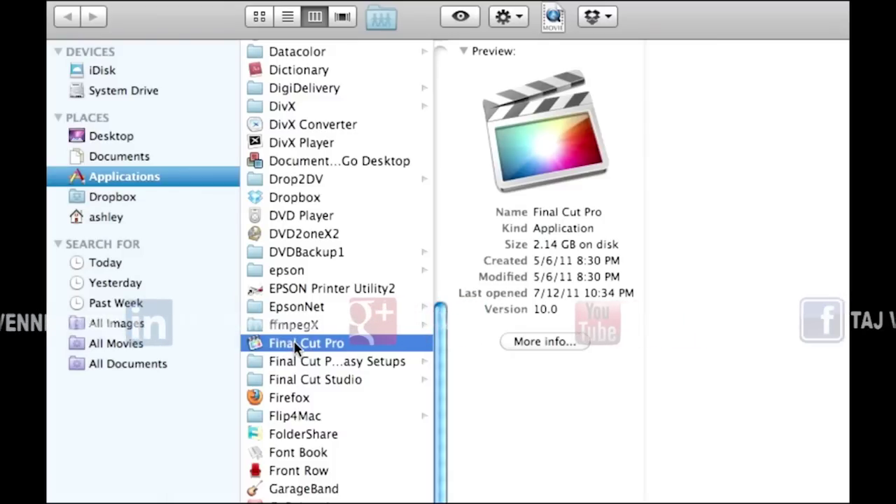
{"action": "left_click", "coordinate": [320, 378]}
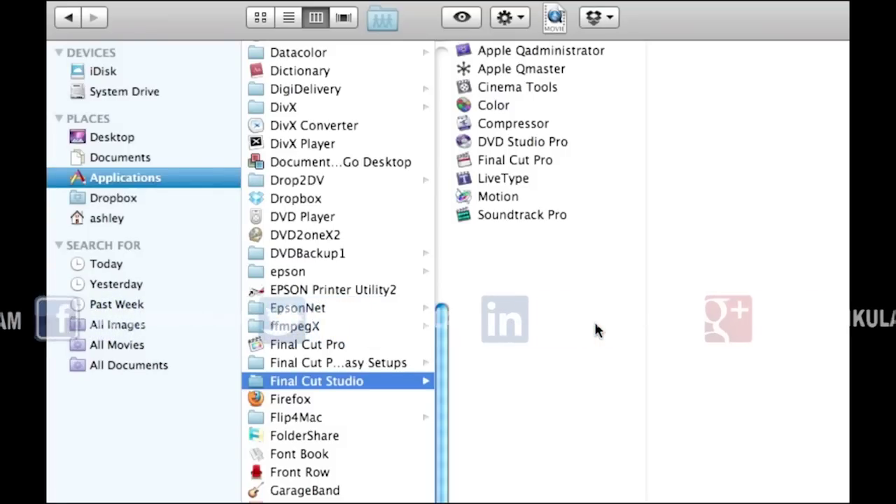
Step: Create a new folder named FCP X inside the Applications folder
{"action": "left_click", "coordinate": [156, 175]}
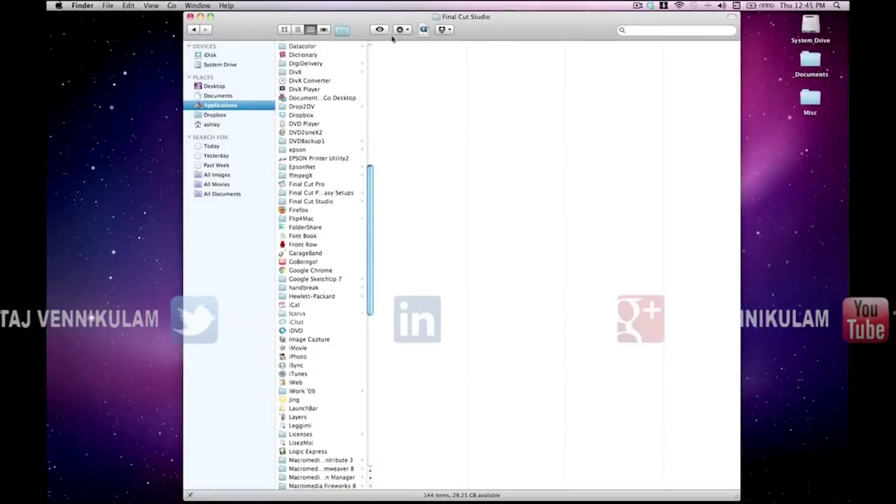
{"action": "left_click", "coordinate": [410, 28]}
{"action": "left_click", "coordinate": [412, 42]}
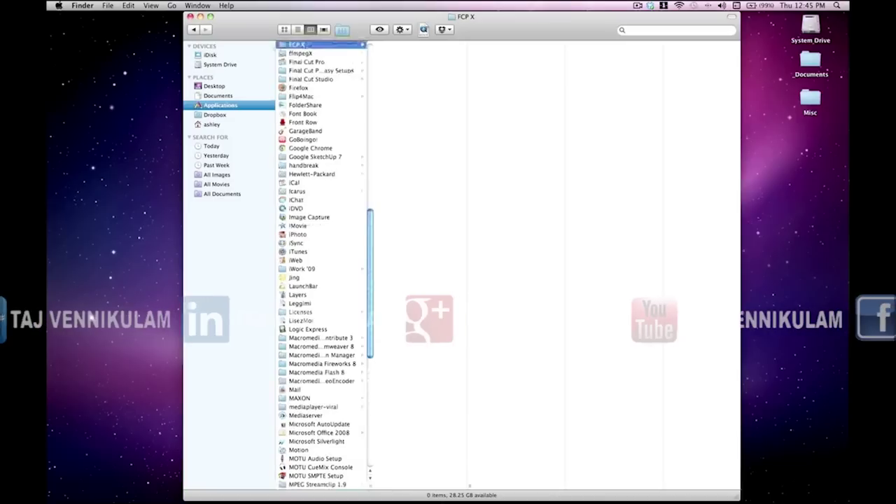
Step: Open the FCP X folder in its own window and move the Applications window aside so both are accessible
{"action": "left_click", "coordinate": [306, 62]}
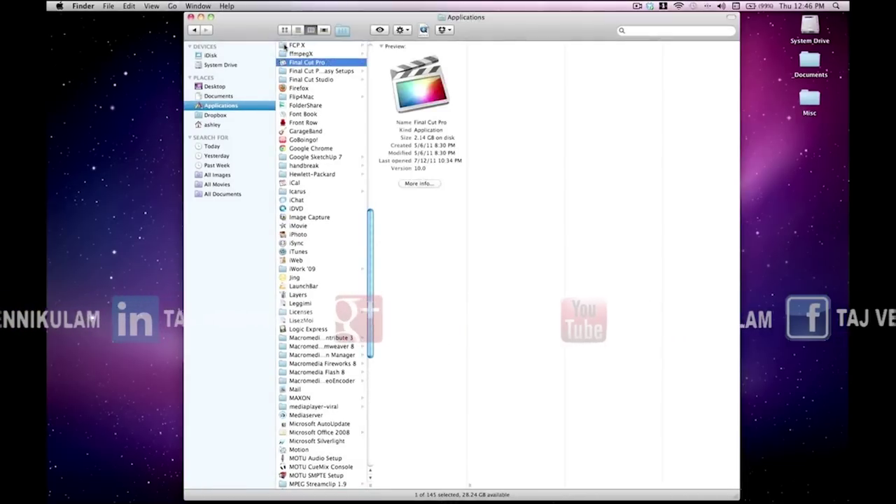
{"action": "left_click_drag", "start_coordinate": [307, 62], "coordinate": [538, 144]}
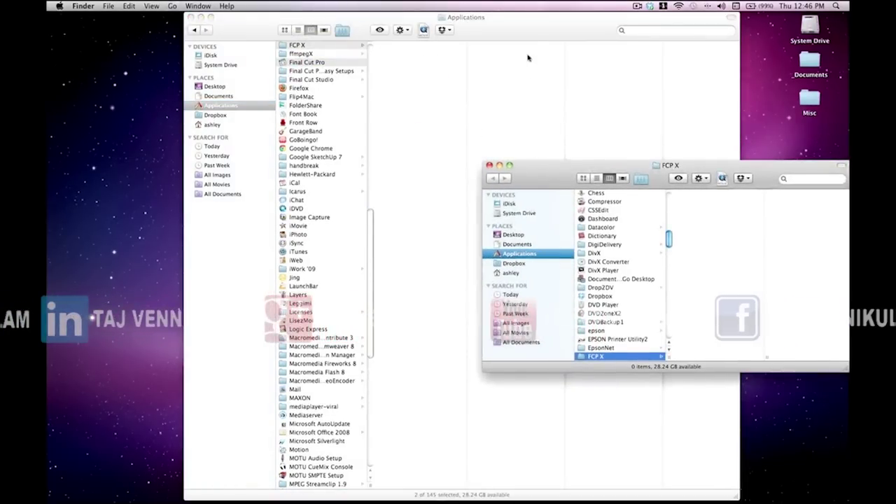
{"action": "left_click_drag", "start_coordinate": [529, 30], "coordinate": [400, 28]}
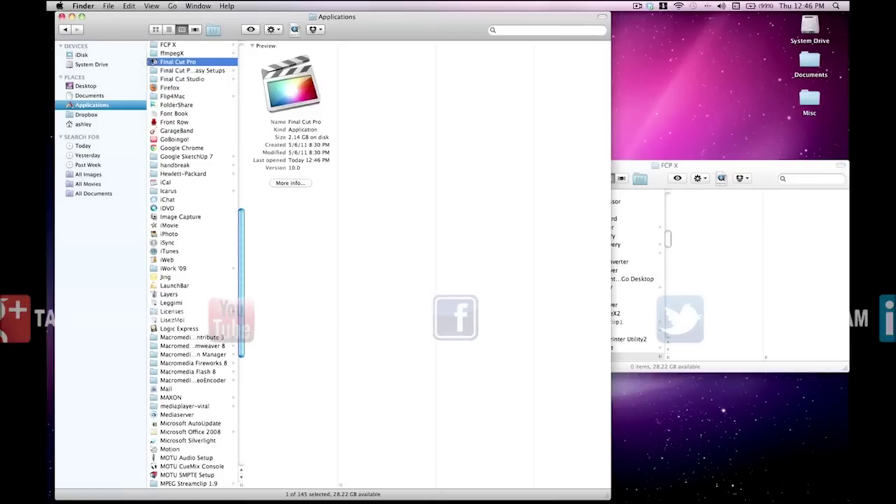
Step: Move the Final Cut Pro application into the FCP X folder, authorizing the change with the administrator password
{"action": "left_click_drag", "start_coordinate": [726, 243], "coordinate": [726, 243]}
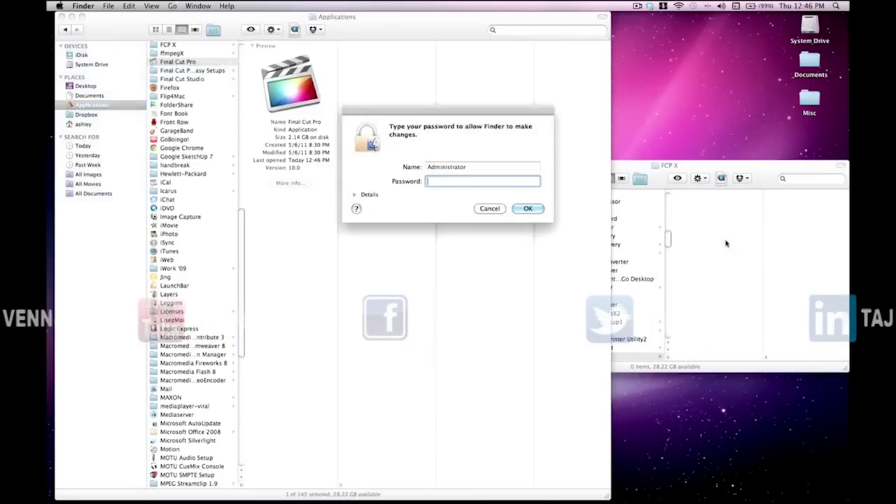
{"action": "type", "text": "••••"}
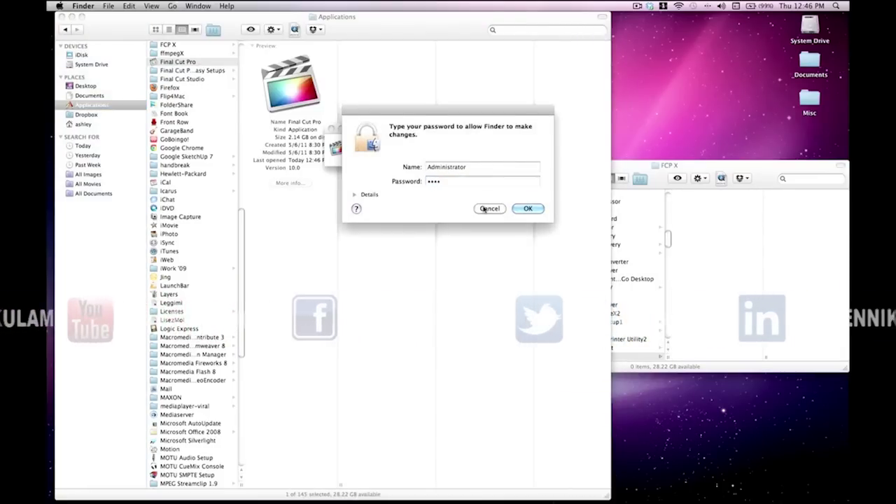
{"action": "key", "text": "Return"}
Step: Move the Motion application into the FCP X folder, authorizing the change with the administrator password
{"action": "left_click", "coordinate": [169, 441]}
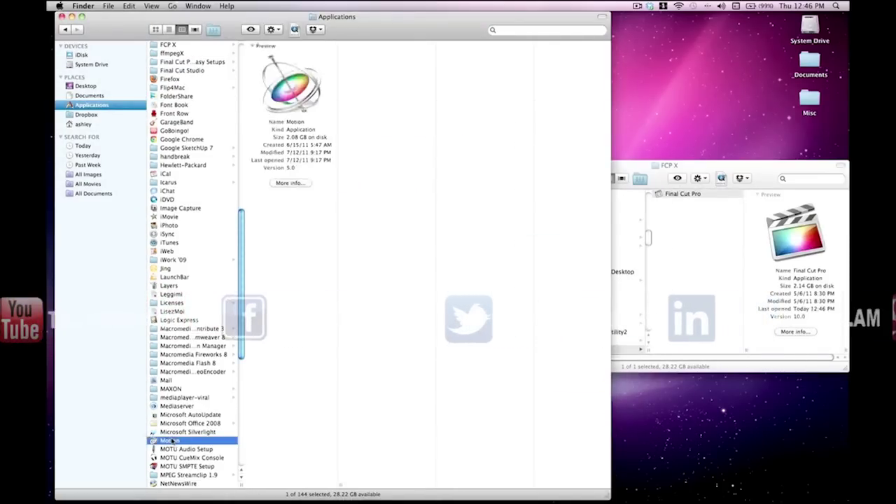
{"action": "left_click_drag", "start_coordinate": [169, 441], "coordinate": [693, 280]}
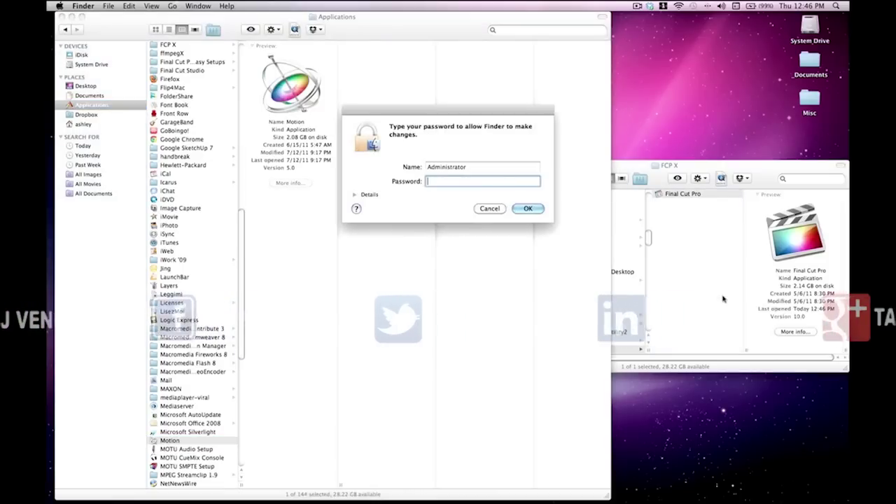
{"action": "type", "text": "••"}
{"action": "key", "text": "Return"}
Step: Move Compressor into the FCP X folder, authorizing with the administrator password, and close the FCP X window
{"action": "type", "text": "com"}
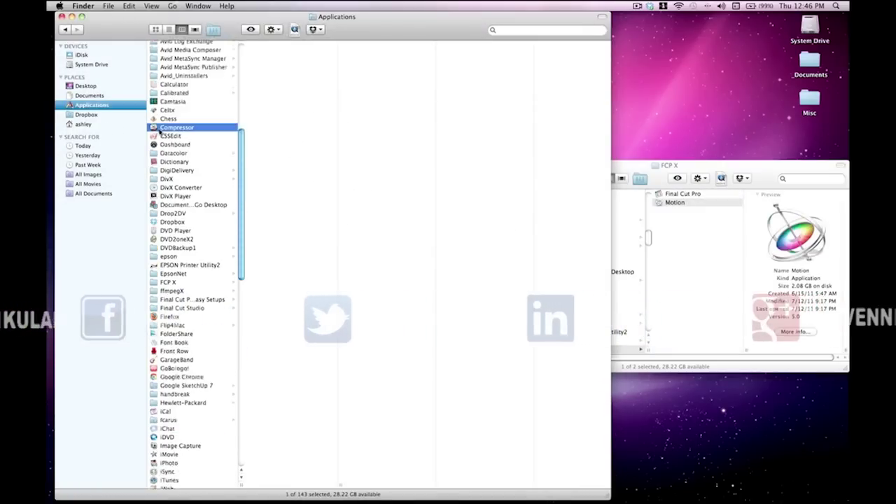
{"action": "left_click_drag", "start_coordinate": [291, 81], "coordinate": [677, 235]}
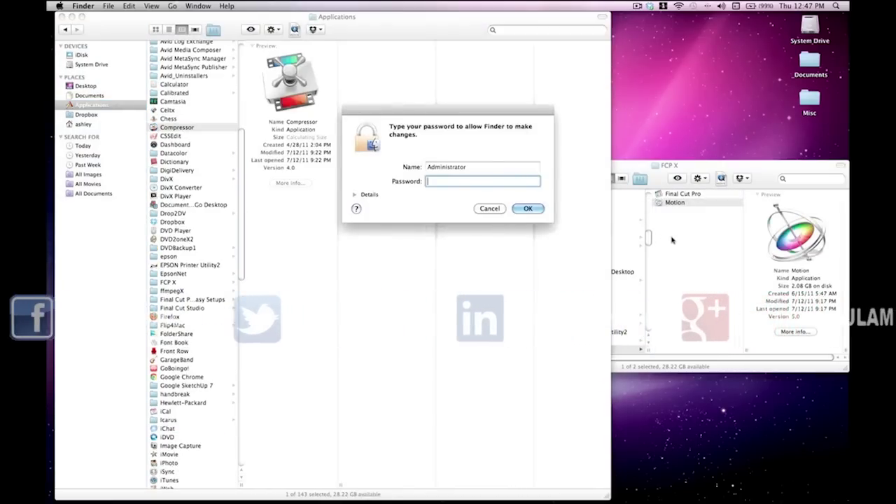
{"action": "type", "text": "••"}
{"action": "key", "text": "Return"}
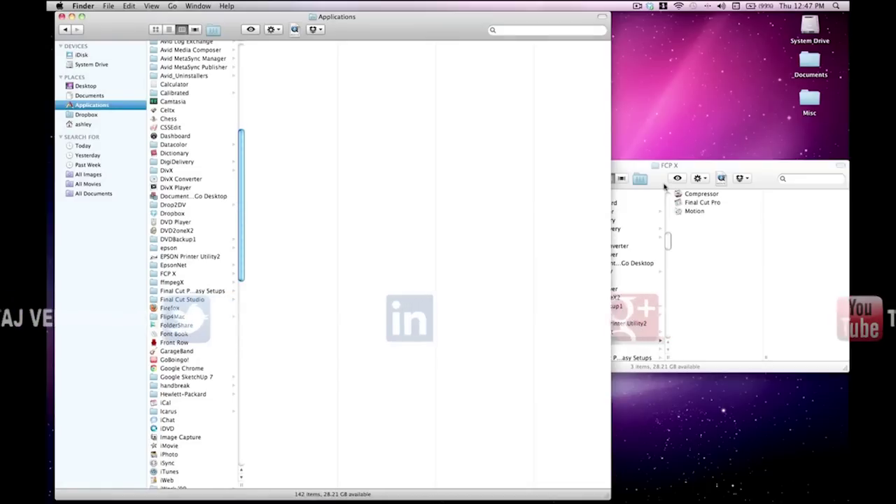
{"action": "left_click", "coordinate": [661, 186]}
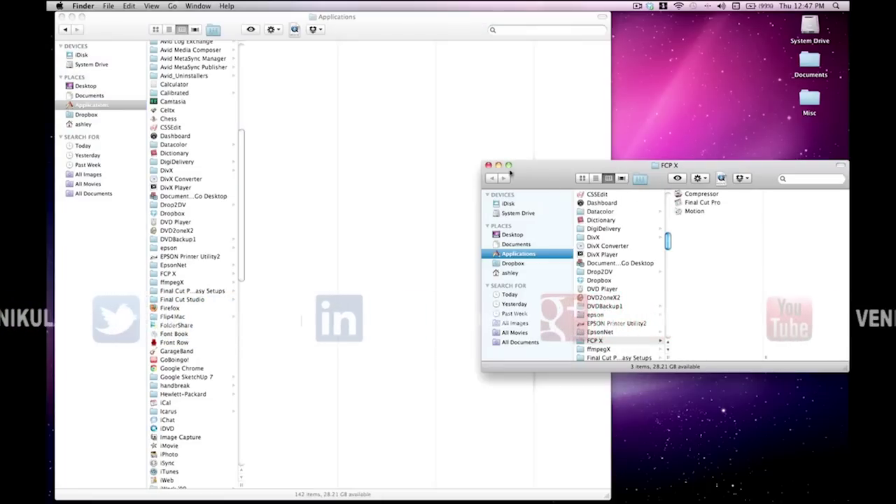
{"action": "left_click", "coordinate": [488, 166]}
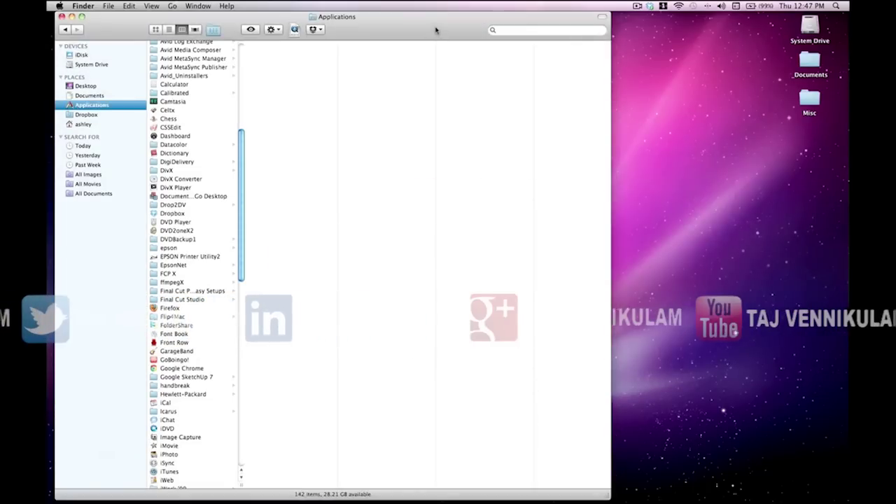
Step: Copy all applications from the Final Cut Studio folder into the main Applications folder
{"action": "left_click_drag", "start_coordinate": [436, 28], "coordinate": [628, 28]}
{"action": "left_click", "coordinate": [357, 300]}
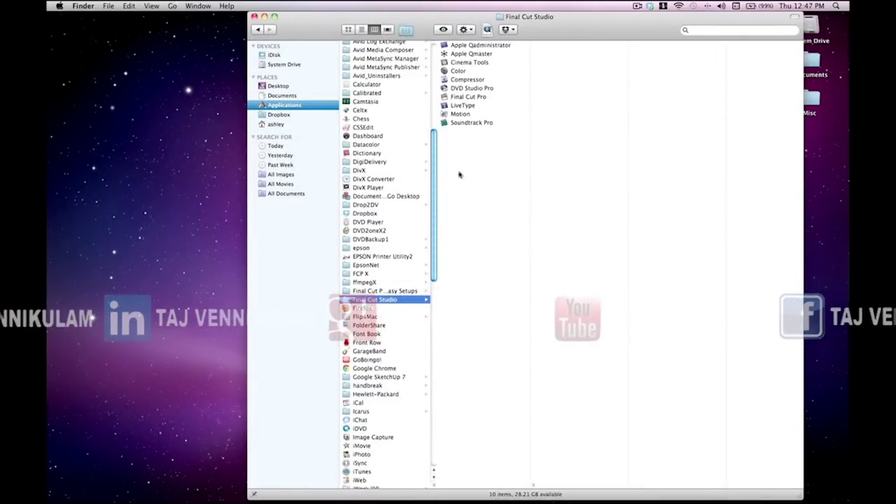
{"action": "left_click_drag", "start_coordinate": [440, 162], "coordinate": [311, 103]}
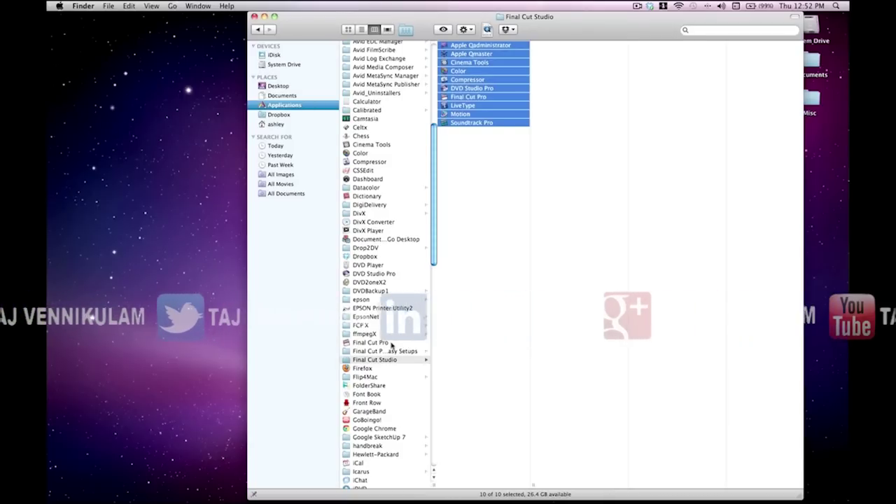
Step: Move the Final Cut Studio folder to the Trash, authorizing with the administrator password, and close the Applications window
{"action": "left_click", "coordinate": [345, 360]}
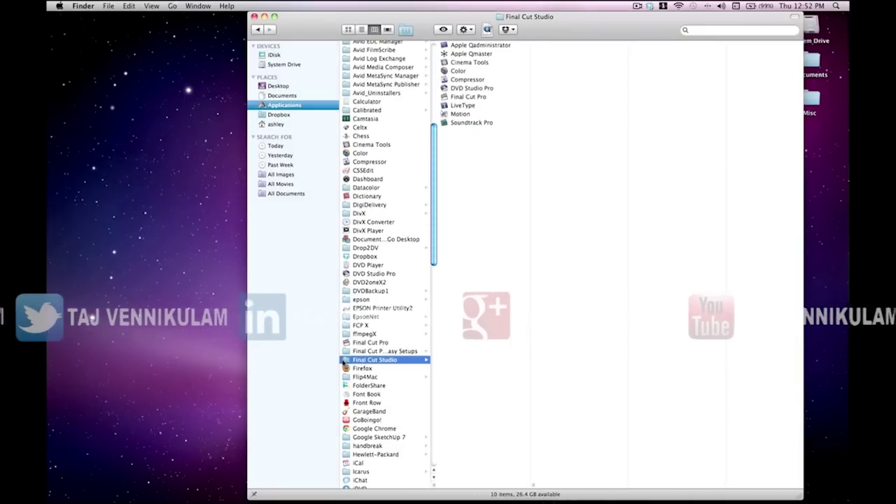
{"action": "mouse_move", "coordinate": [647, 489]}
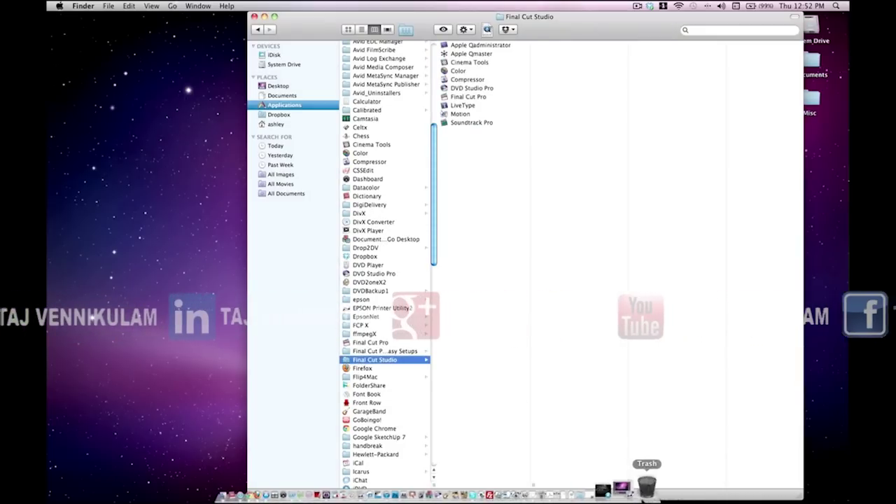
{"action": "left_click_drag", "start_coordinate": [643, 486], "coordinate": [645, 487]}
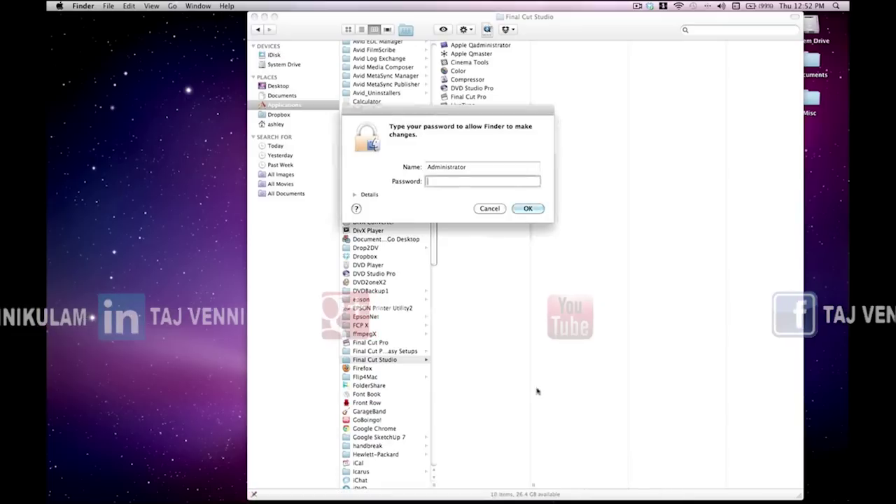
{"action": "type", "text": "••••"}
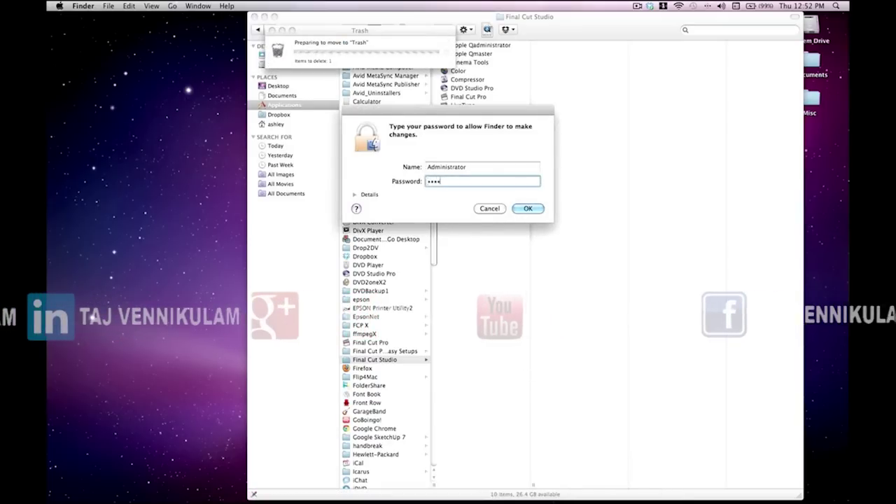
{"action": "key", "text": "Return"}
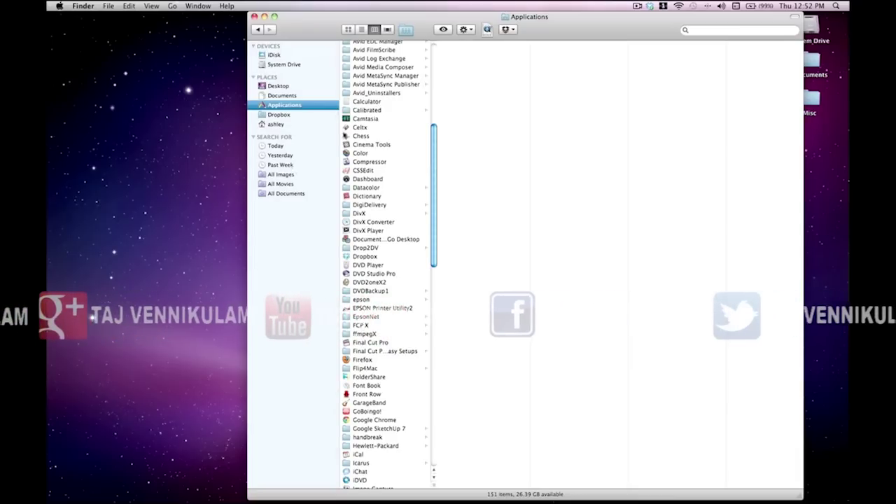
{"action": "scroll", "coordinate": [385, 266], "scroll_direction": "up", "scroll_amount": 10}
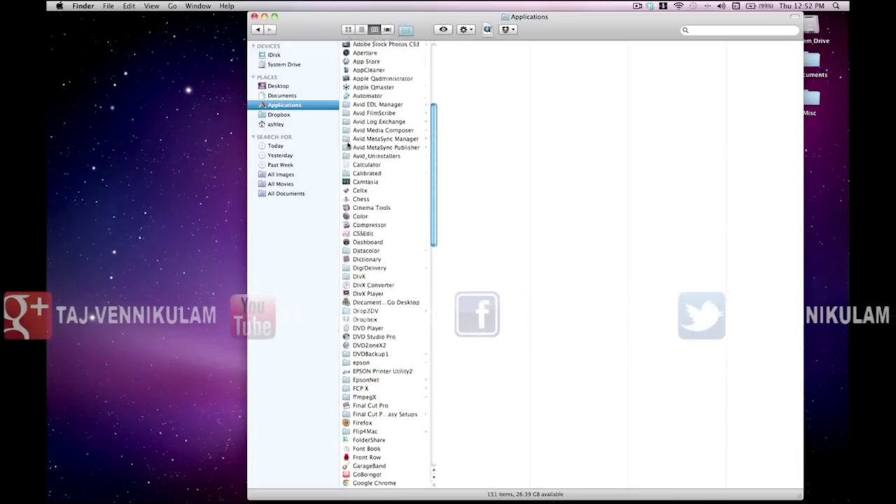
{"action": "left_click", "coordinate": [254, 16]}
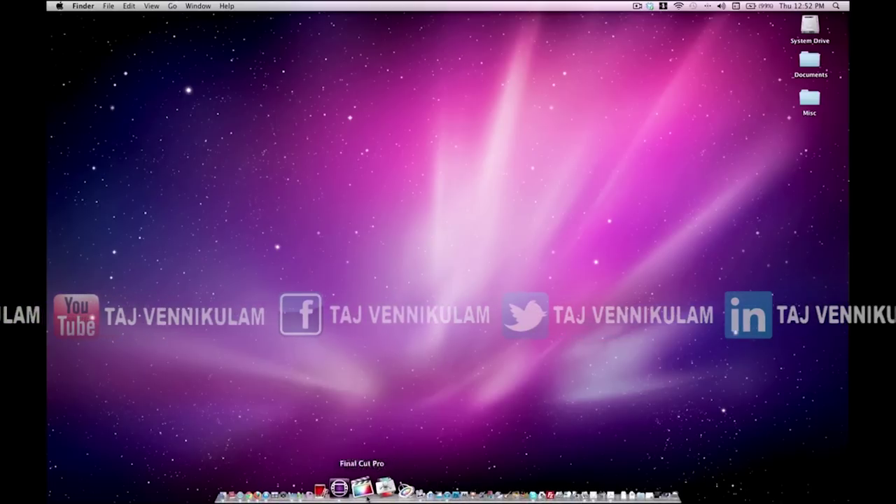
Step: Remove the Final Cut Pro, Compressor and Motion icons from the Dock
{"action": "left_click_drag", "start_coordinate": [366, 498], "coordinate": [360, 448]}
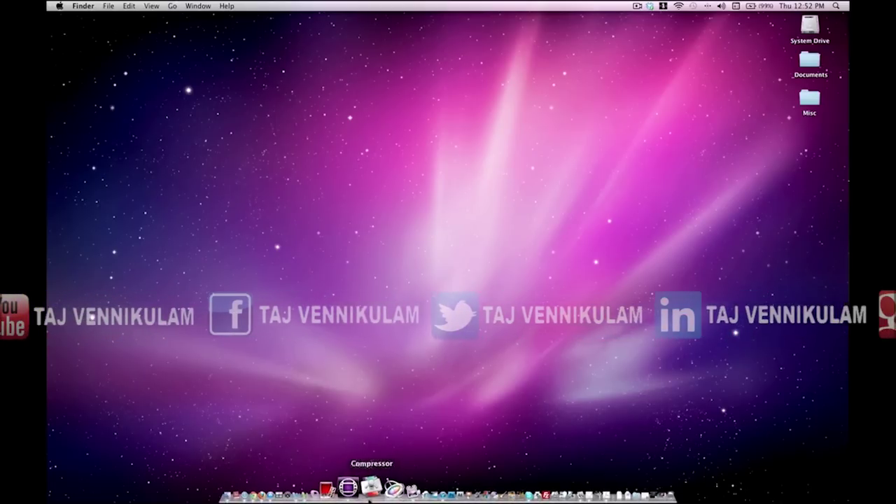
{"action": "left_click_drag", "start_coordinate": [369, 499], "coordinate": [367, 428]}
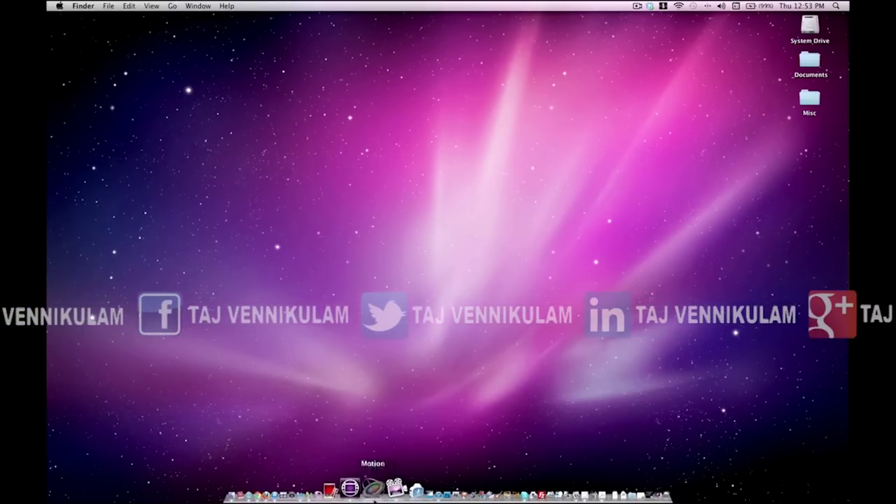
{"action": "left_click_drag", "start_coordinate": [375, 500], "coordinate": [365, 415]}
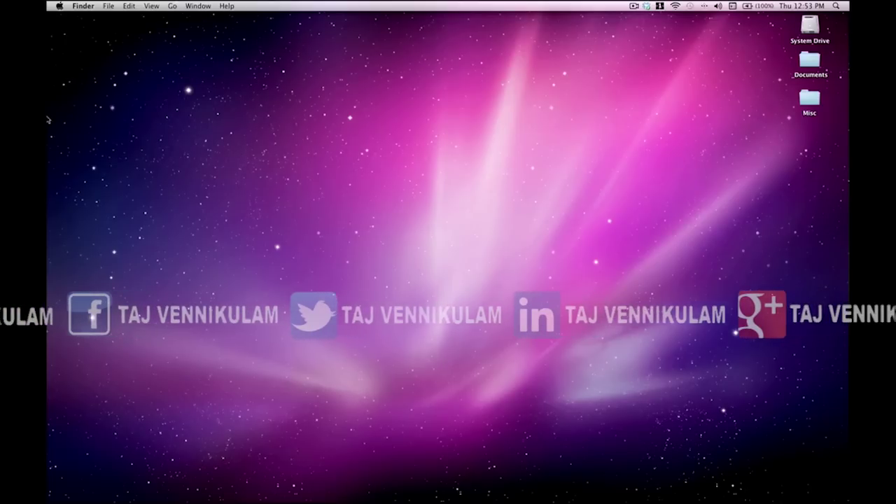
Step: Add Final Cut Pro 7.0.3 and Color from the main Applications folder to the Dock, and close the Applications window
{"action": "left_click", "coordinate": [173, 7]}
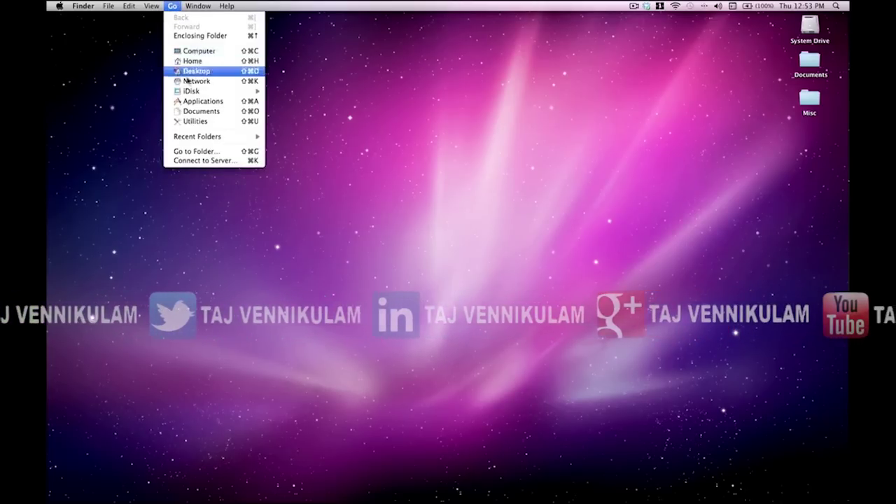
{"action": "left_click", "coordinate": [193, 103]}
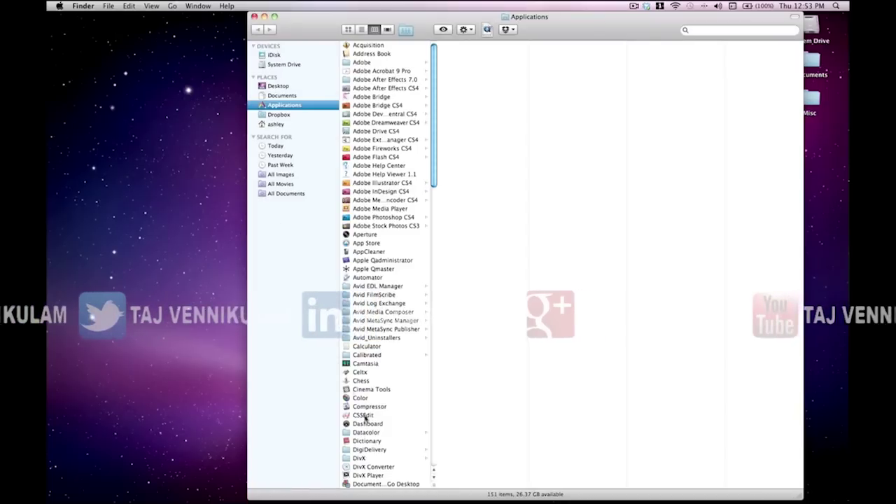
{"action": "scroll", "coordinate": [367, 417], "scroll_direction": "down", "scroll_amount": 10}
{"action": "left_click", "coordinate": [363, 347]}
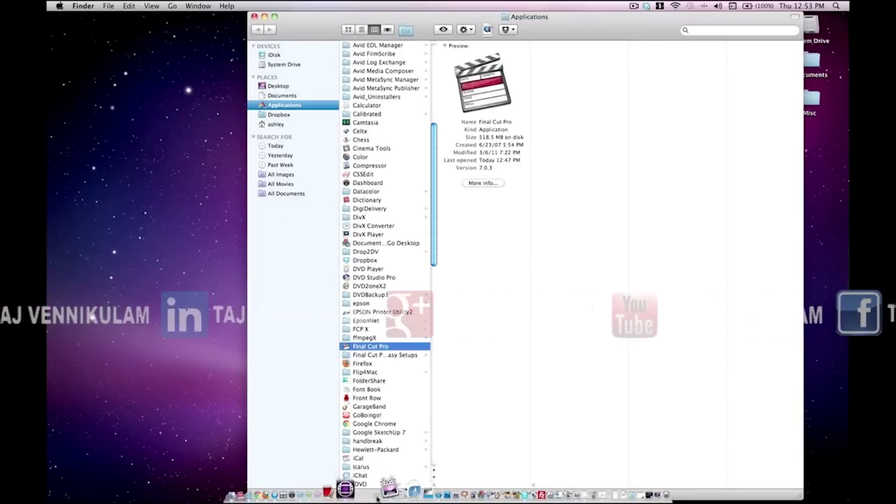
{"action": "left_click_drag", "start_coordinate": [361, 158], "coordinate": [364, 481]}
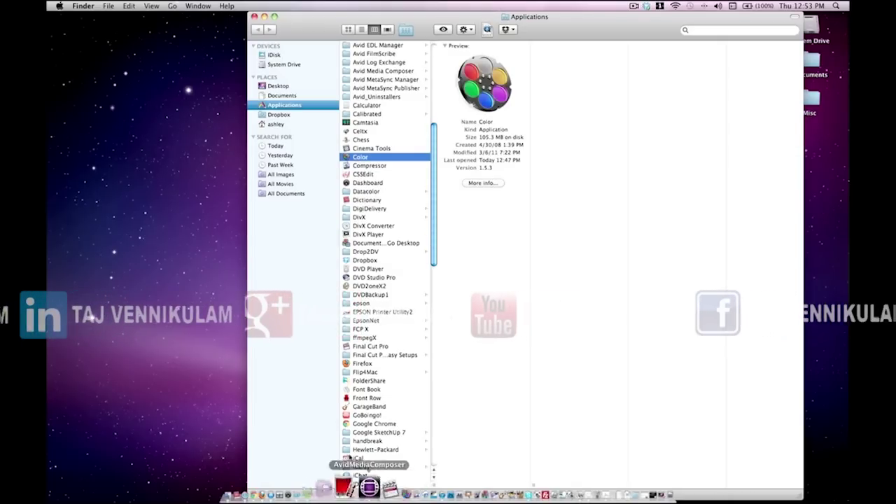
{"action": "left_click", "coordinate": [255, 17]}
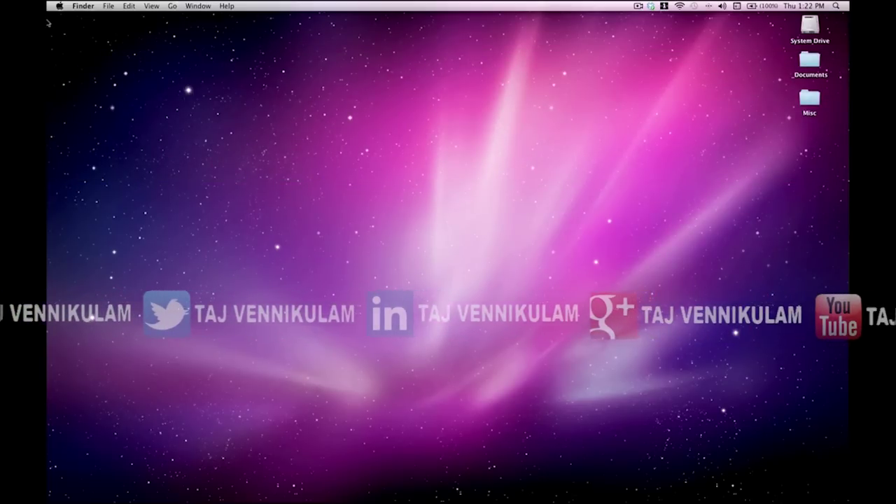
Step: Launch the older Final Cut Pro from the Dock to check that it opens, and quit it
{"action": "mouse_move", "coordinate": [329, 497]}
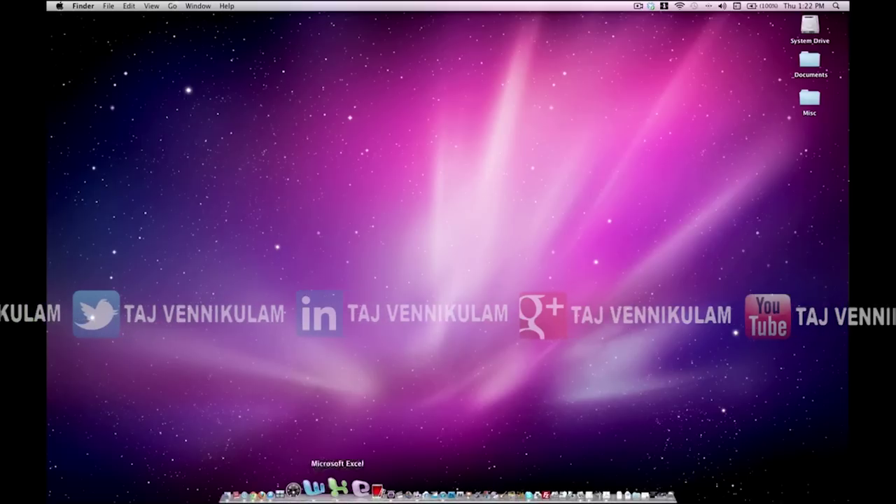
{"action": "left_click", "coordinate": [368, 484]}
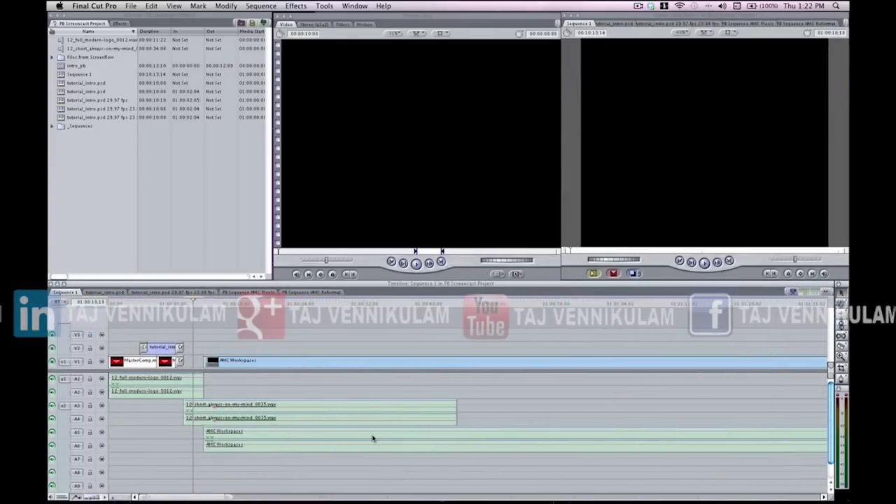
{"action": "key", "text": "super+q"}
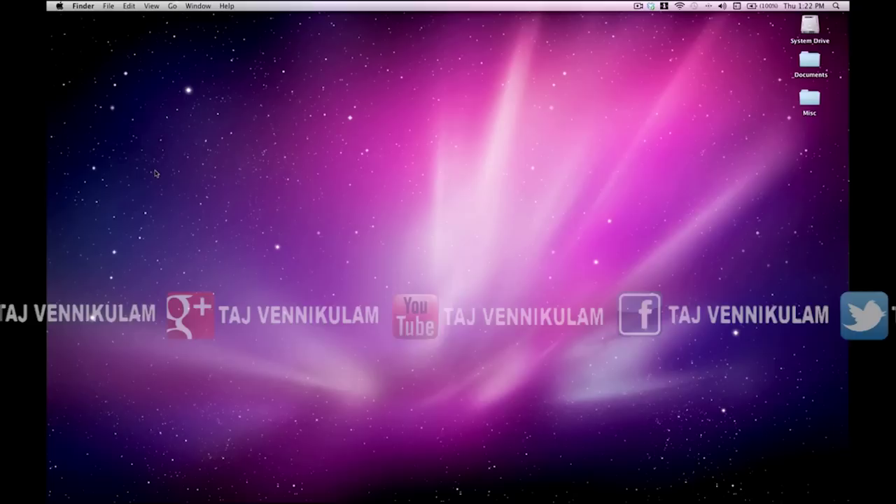
Step: Launch Final Cut Pro version 10.0 from the FCP X folder inside Applications
{"action": "left_click", "coordinate": [171, 5]}
{"action": "left_click", "coordinate": [177, 101]}
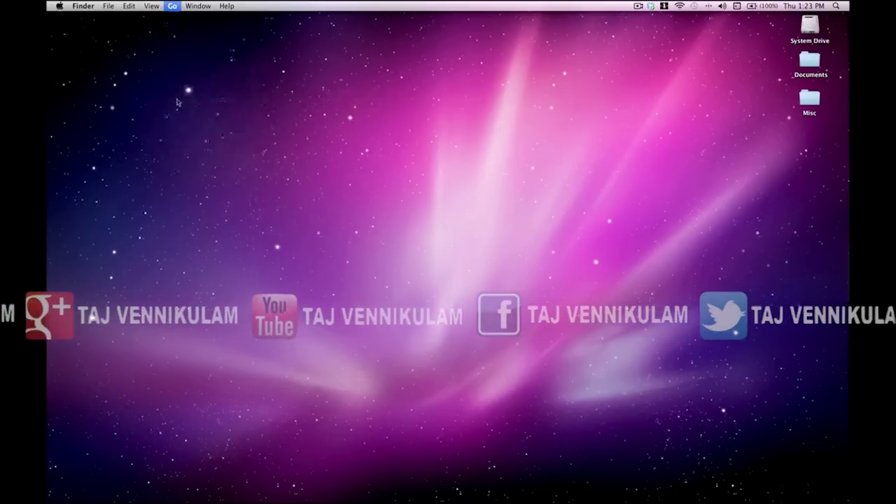
{"action": "scroll", "coordinate": [386, 175], "scroll_direction": "down", "scroll_amount": 10}
{"action": "left_click", "coordinate": [360, 169]}
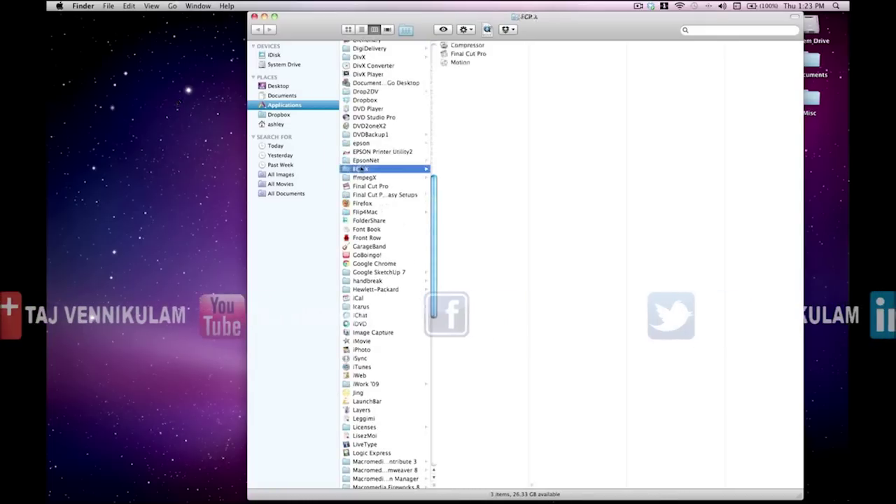
{"action": "left_click", "coordinate": [458, 54]}
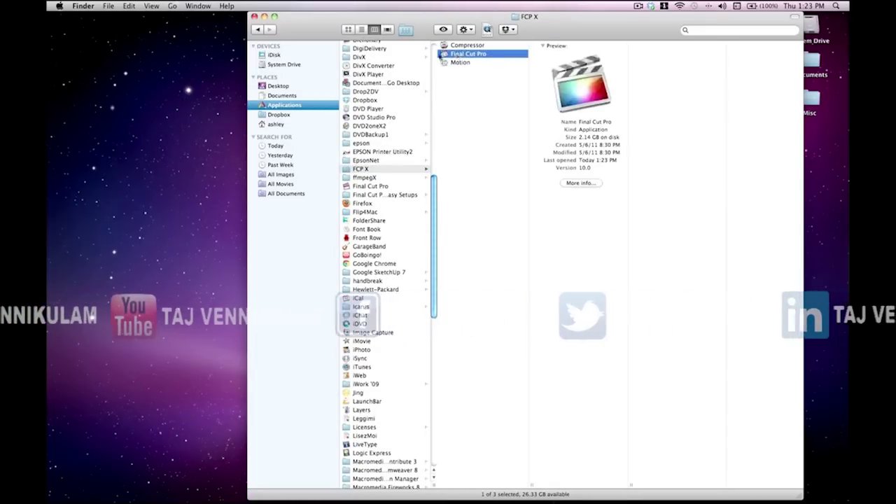
{"action": "double_click", "coordinate": [443, 55]}
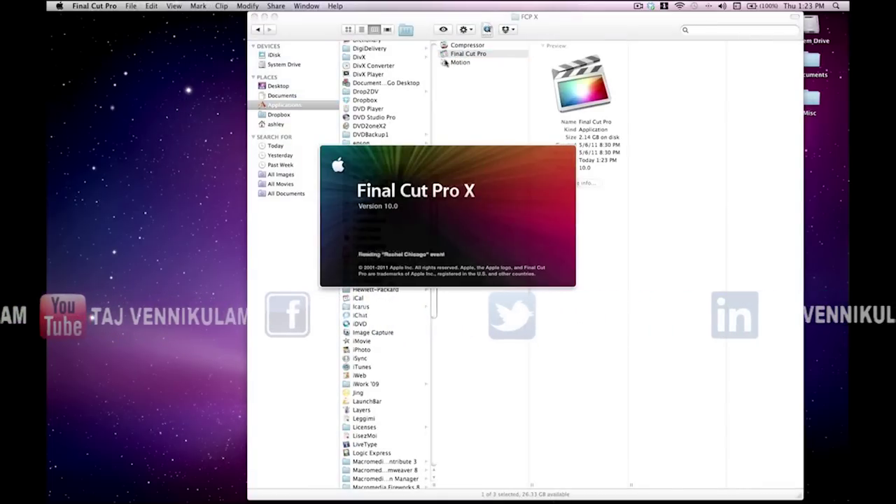